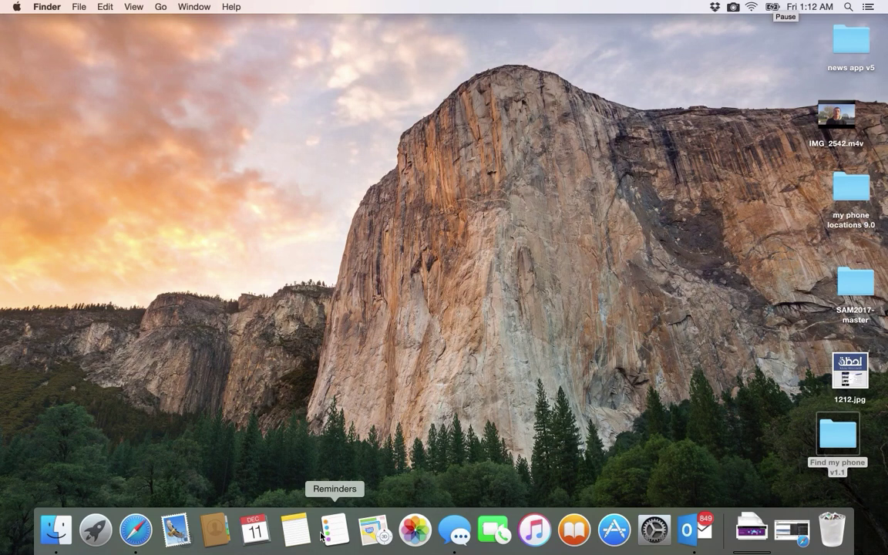
Step: Launch Unity 5.2.3f1 from a Spotlight search for 'u' to reach its project list
key(super+space)
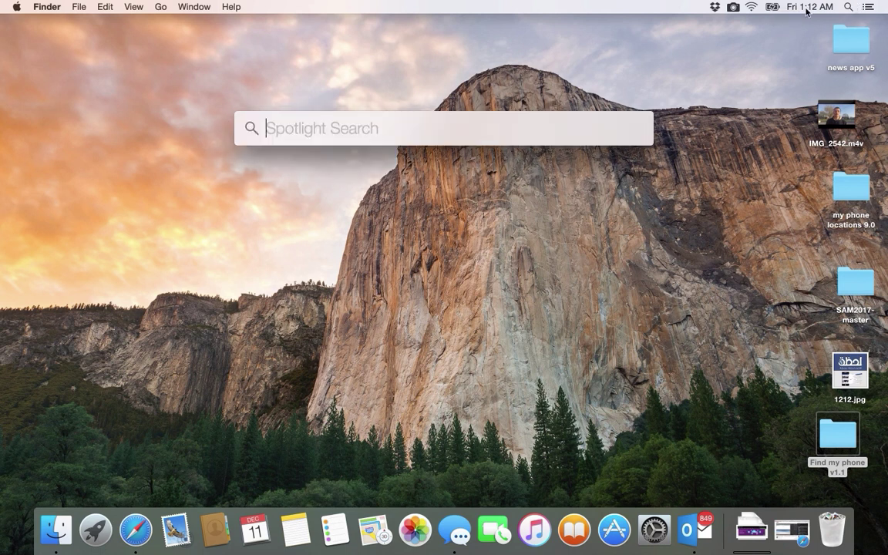
text(u)
key(Return)
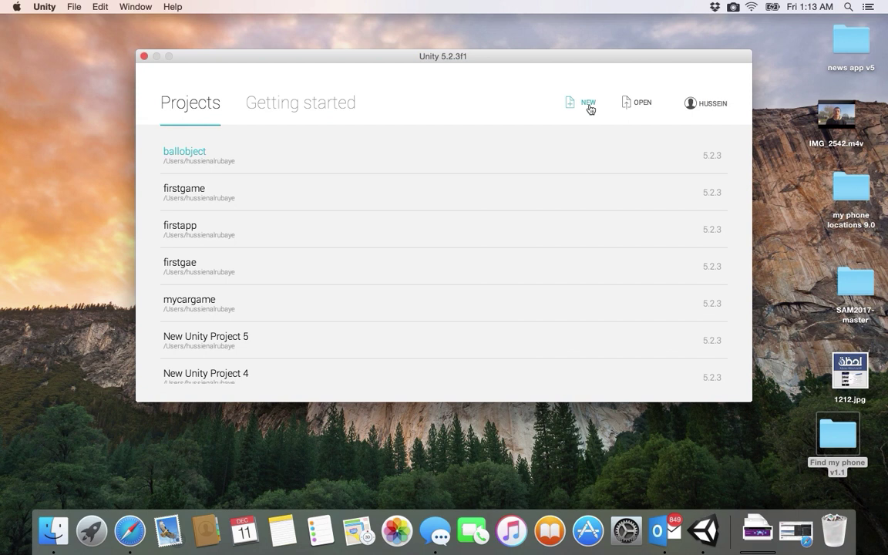
Step: Start a new 3D project and name it carwinner
click(589, 107)
drag(426, 188, 257, 188)
text(car)
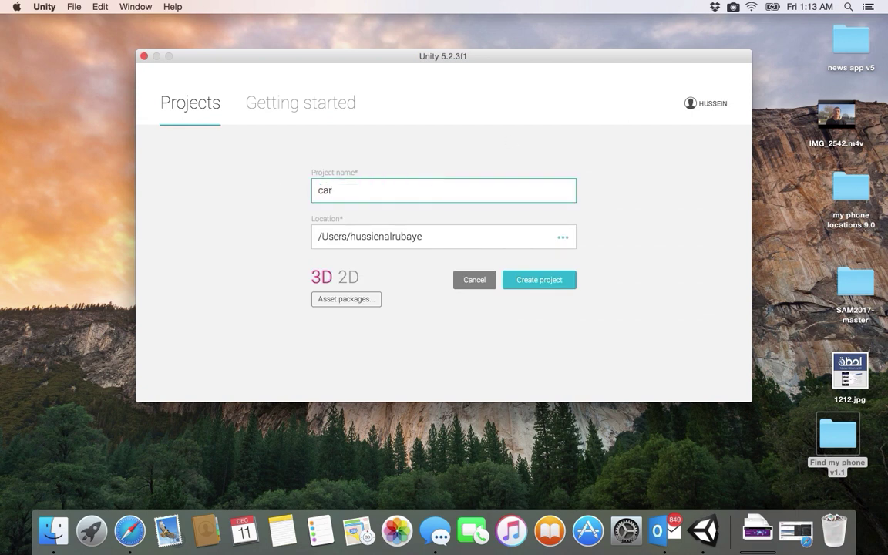
text(winne)
Step: Include the Vehicles asset package and create the carwinner project
click(341, 302)
scroll(366, 279, down, 3)
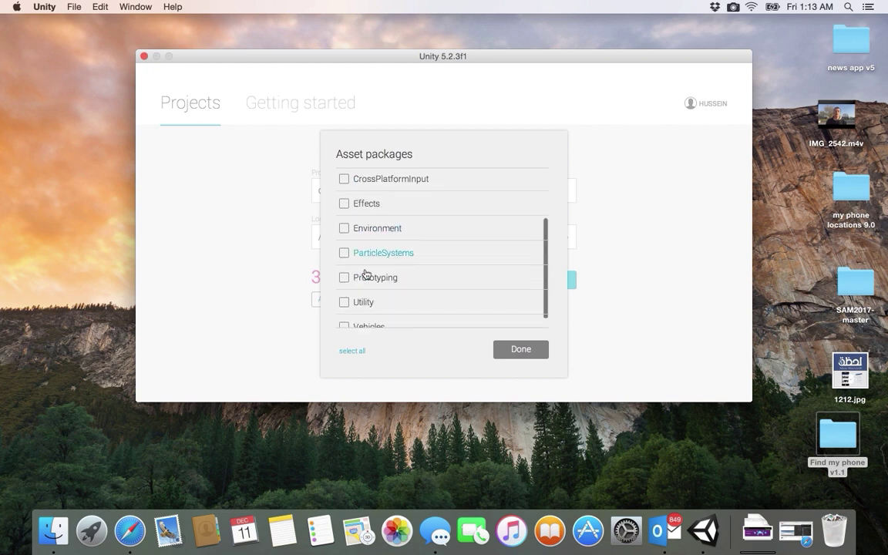
scroll(362, 275, down, 1)
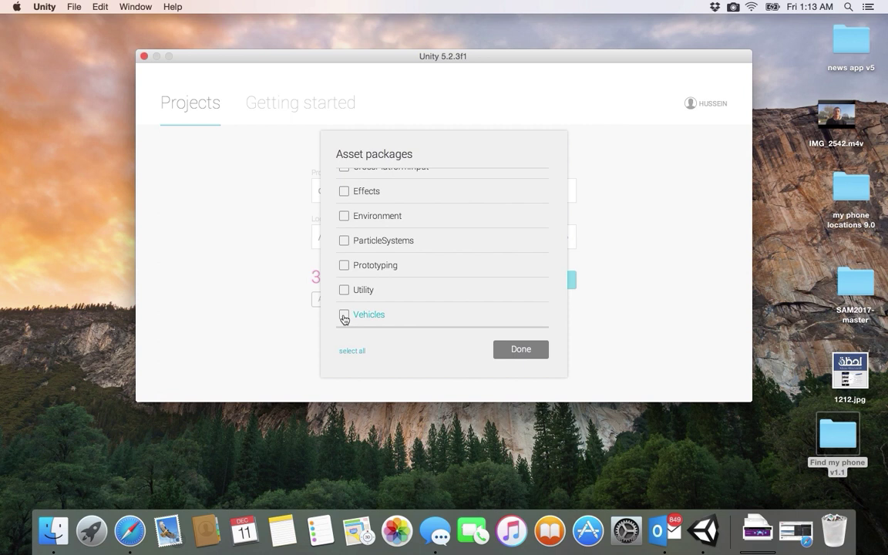
click(344, 316)
click(506, 351)
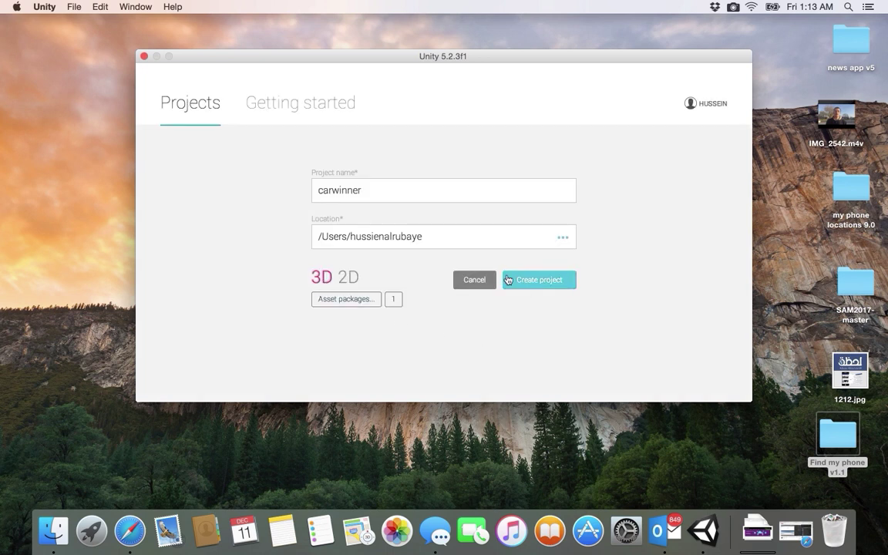
click(550, 284)
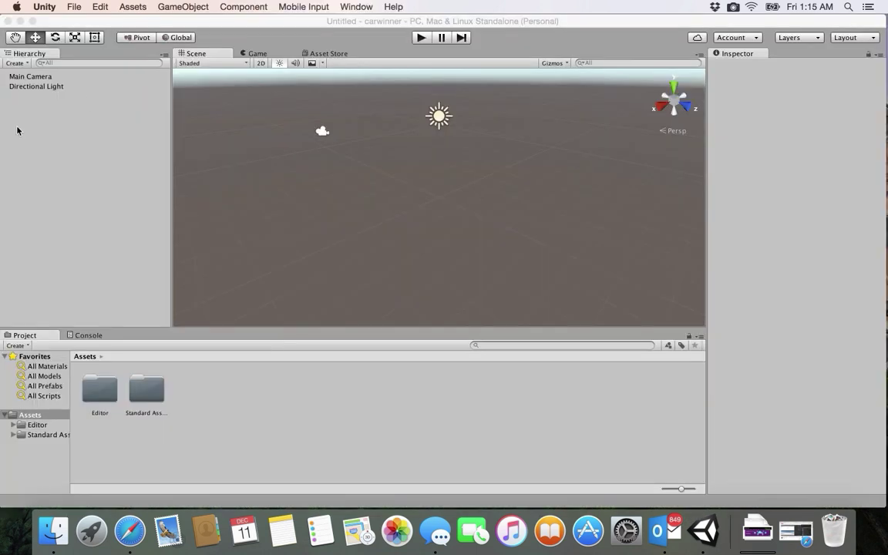
Step: Select Main Camera in the Hierarchy and edit its Scale Y field in the Inspector
click(29, 75)
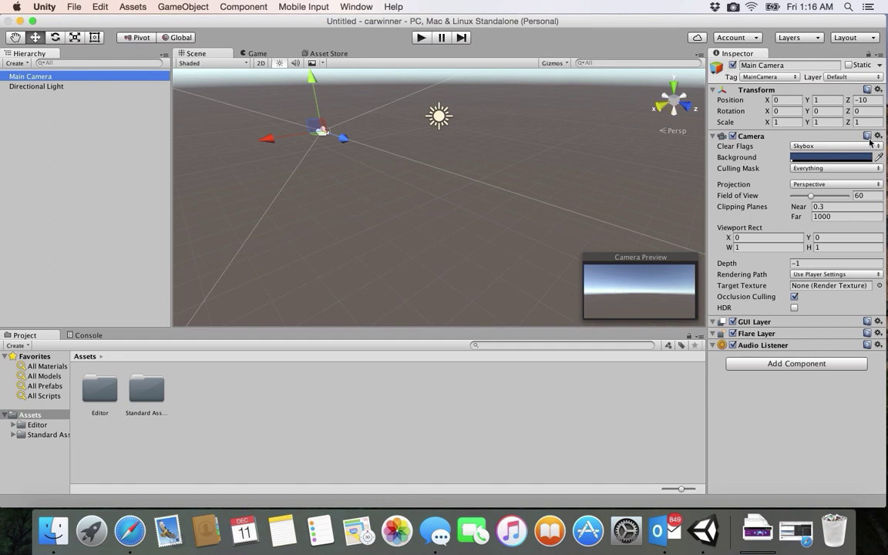
click(832, 123)
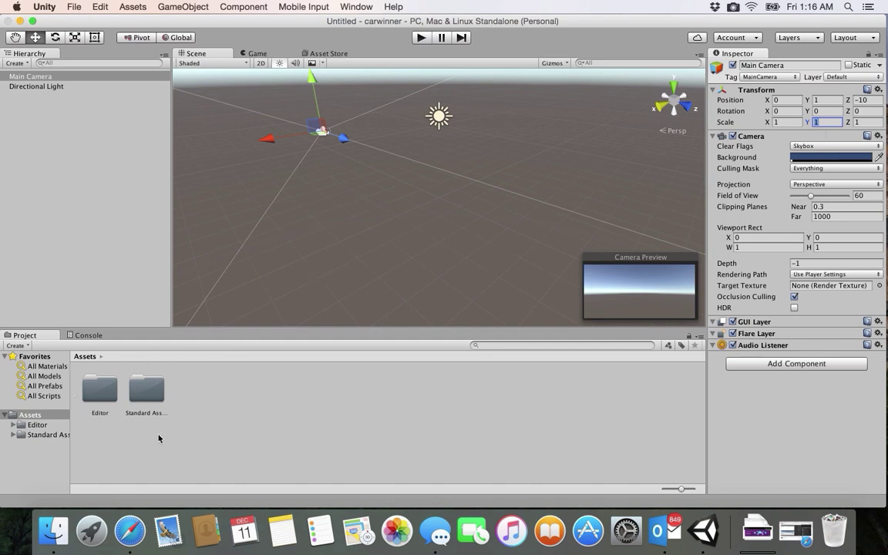
double_click(143, 395)
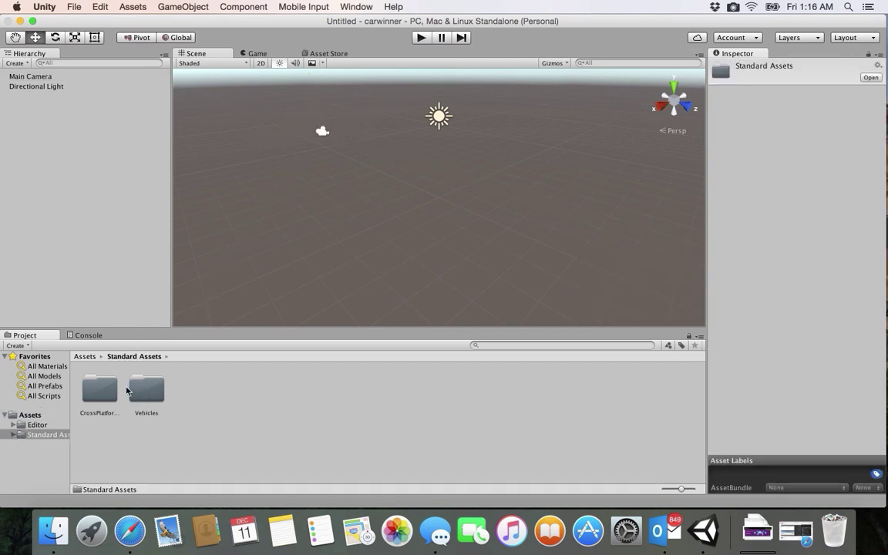
double_click(142, 390)
double_click(143, 390)
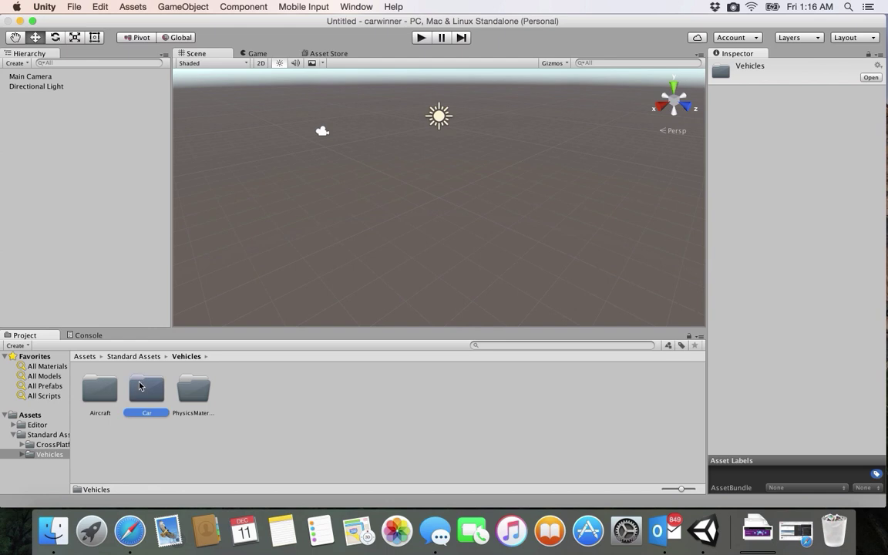
double_click(230, 397)
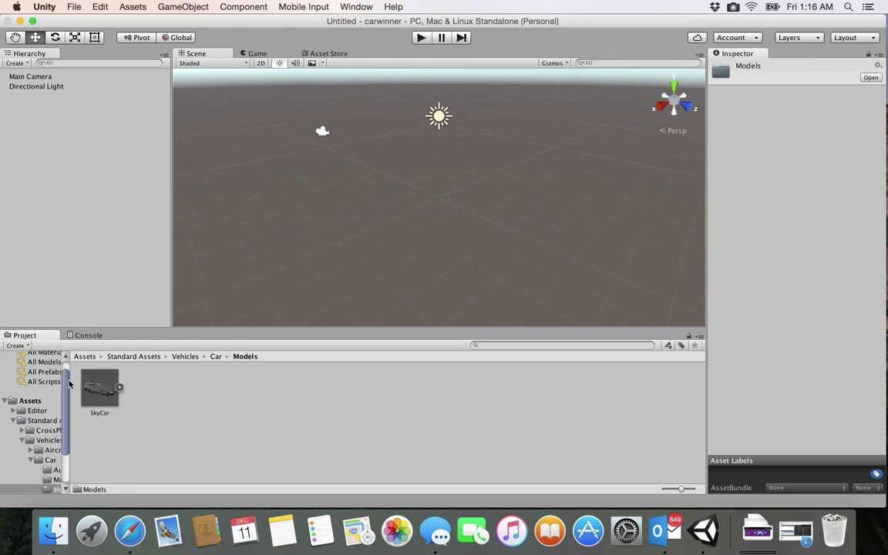
click(186, 356)
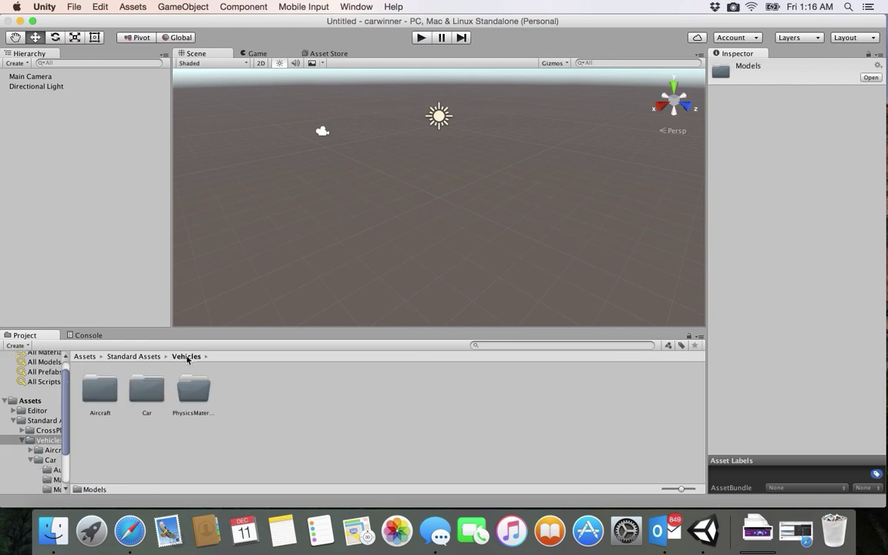
click(140, 356)
click(84, 357)
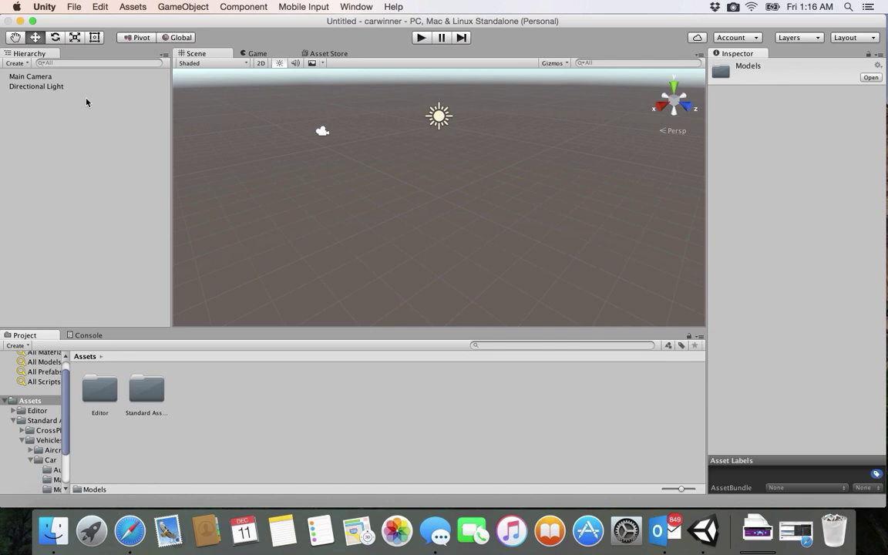
Step: Compare the Directional Light and Main Camera settings in the Inspector
click(40, 88)
click(37, 77)
click(40, 87)
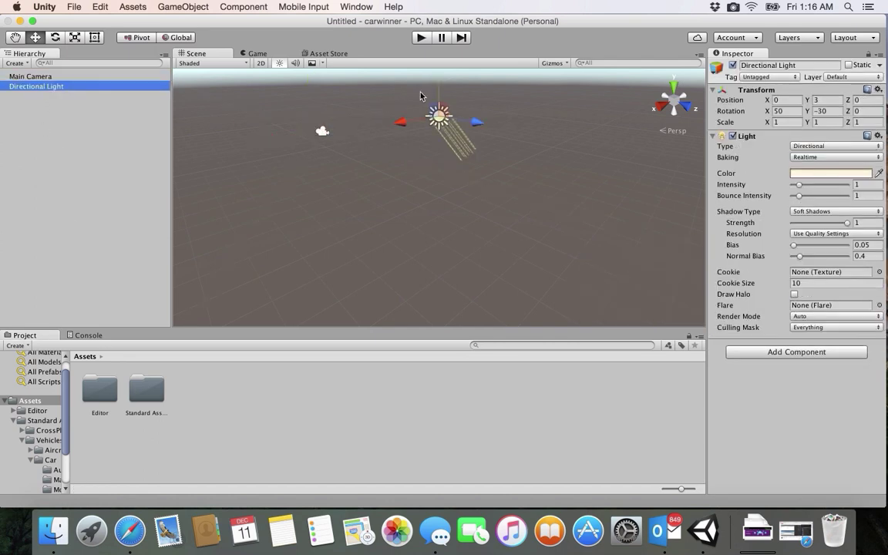
click(56, 78)
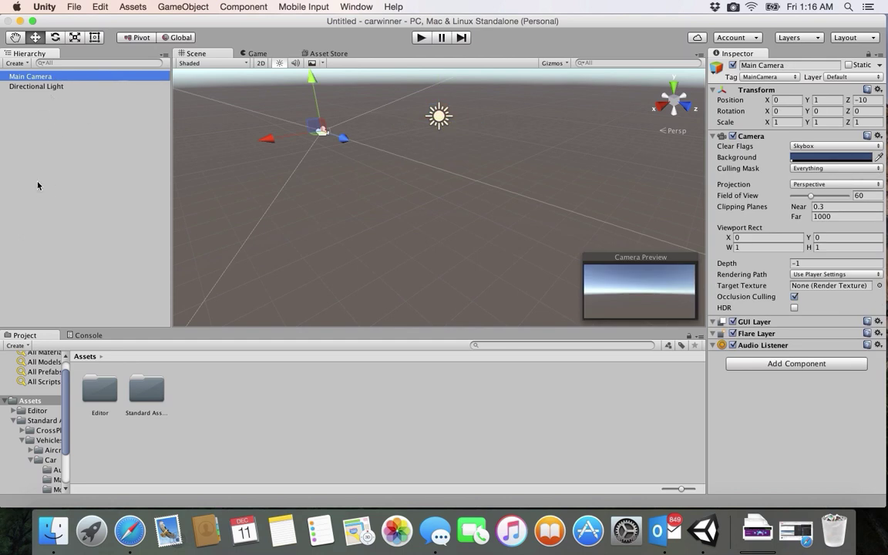
Step: Add a Plane to the scene via GameObject > 3D Object > Plane
right_click(53, 130)
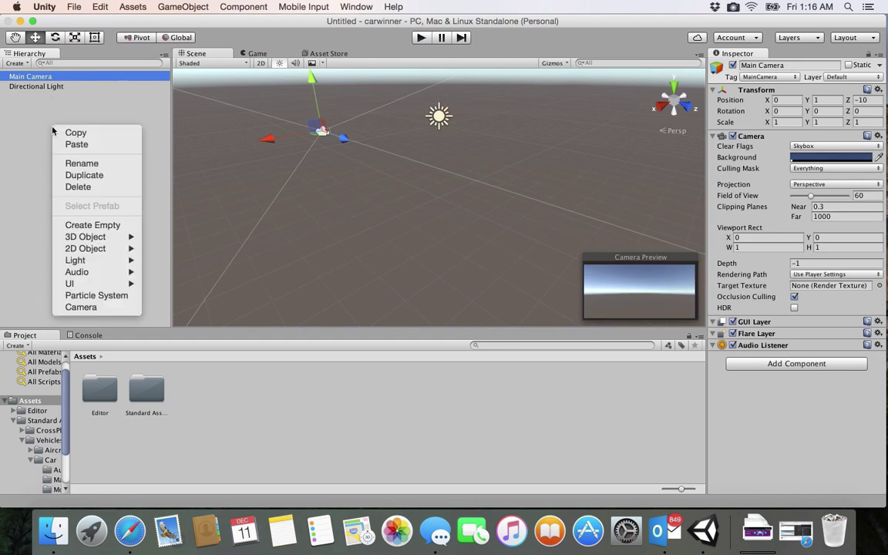
click(200, 8)
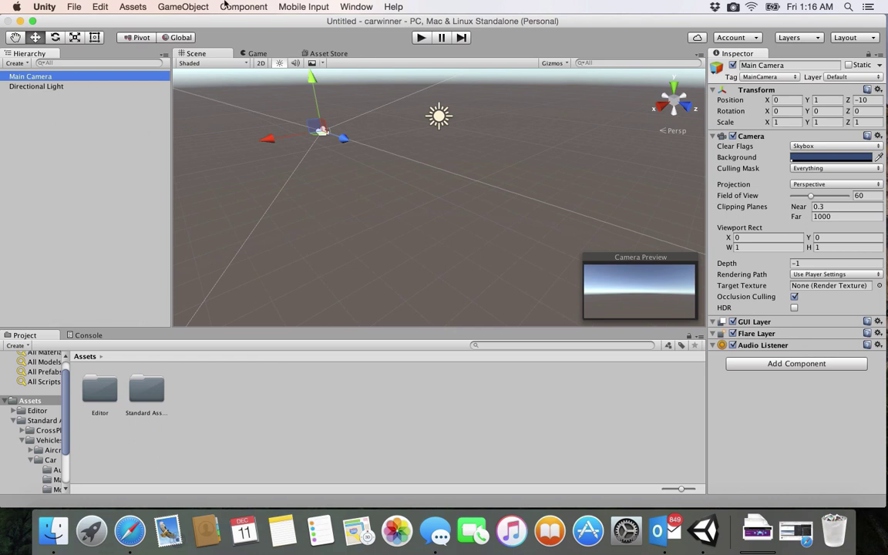
click(199, 8)
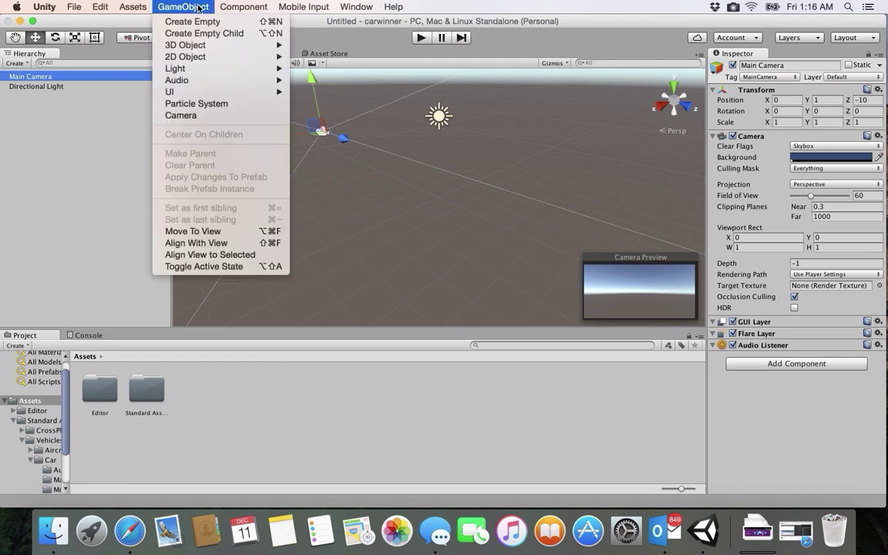
mouse_move(218, 47)
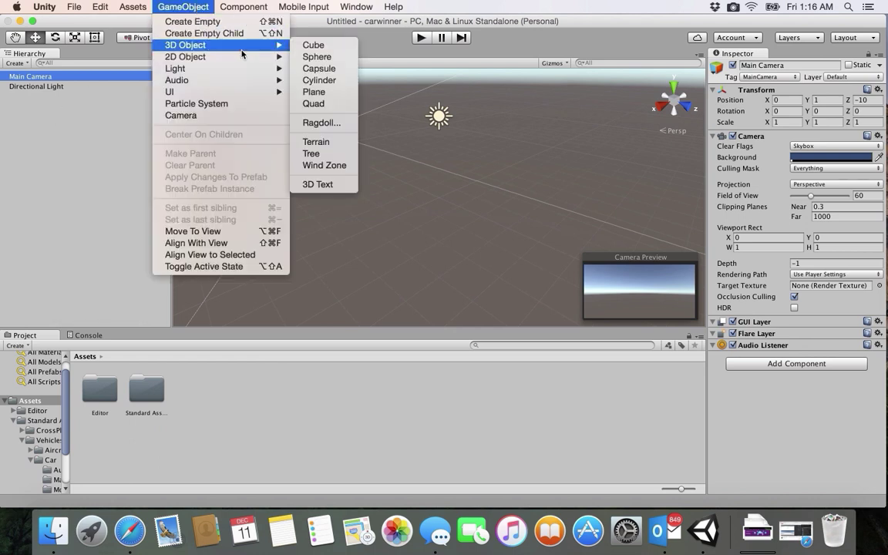
click(322, 94)
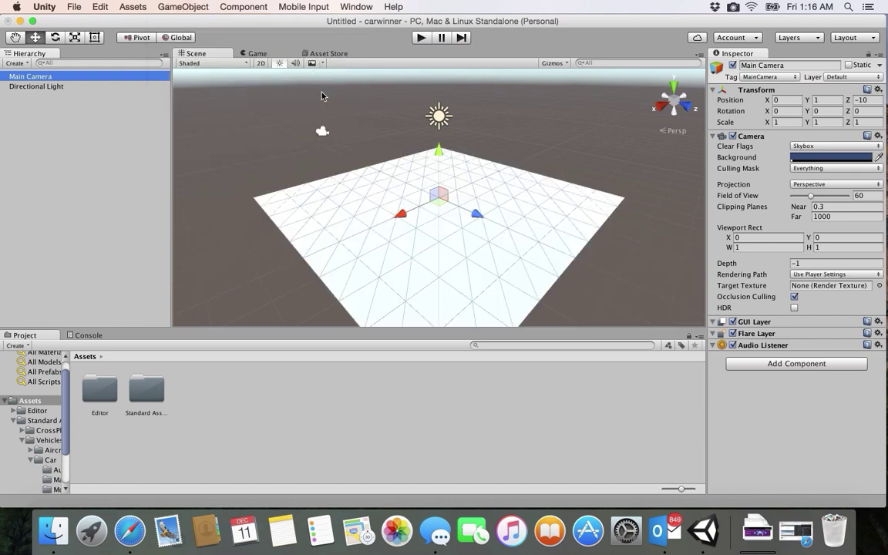
Step: Frame the plane with F and zoom the Scene view around it
key(f)
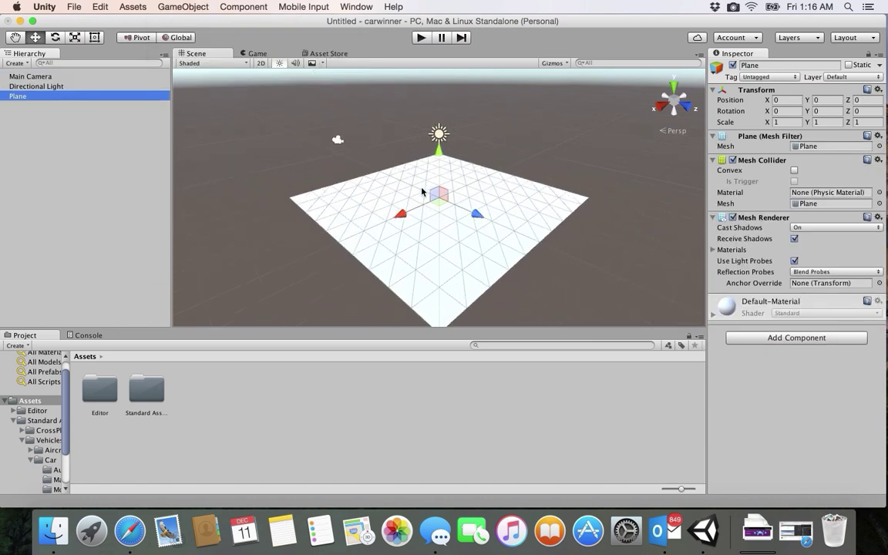
scroll(422, 191, down, 5)
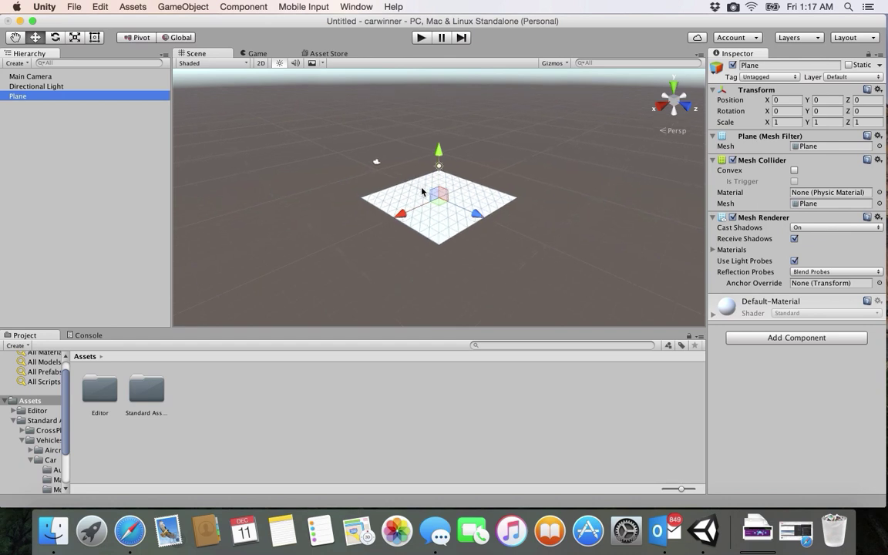
scroll(422, 191, up, 2)
scroll(422, 191, down, 2)
scroll(422, 191, down, 3)
scroll(422, 191, up, 2)
scroll(421, 192, up, 4)
Step: Zoom further out and drag the plane along X to position -9.55
scroll(421, 191, down, 2)
scroll(421, 191, down, 1)
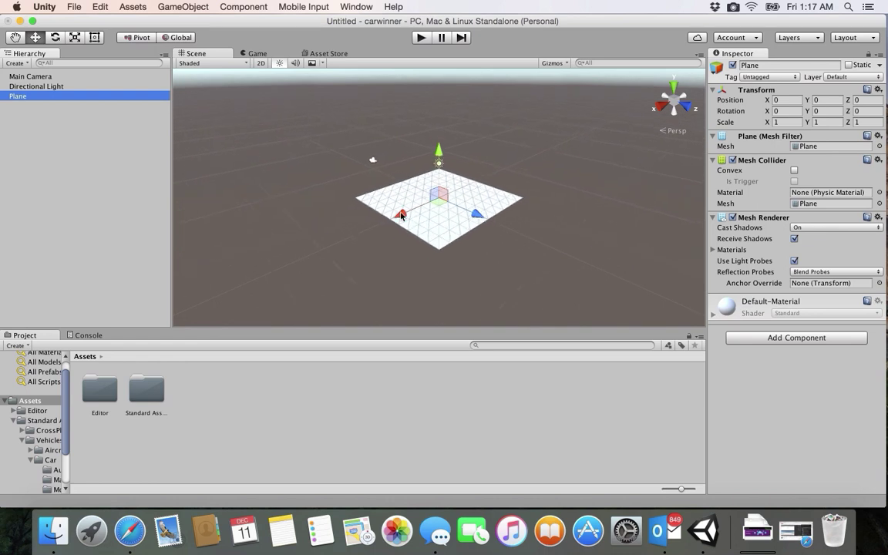
drag(401, 216, 476, 179)
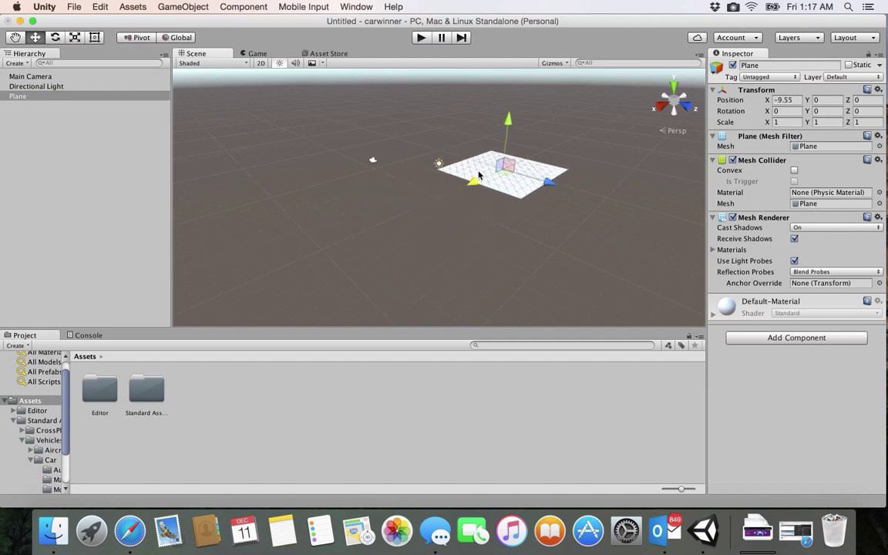
drag(476, 179, 400, 215)
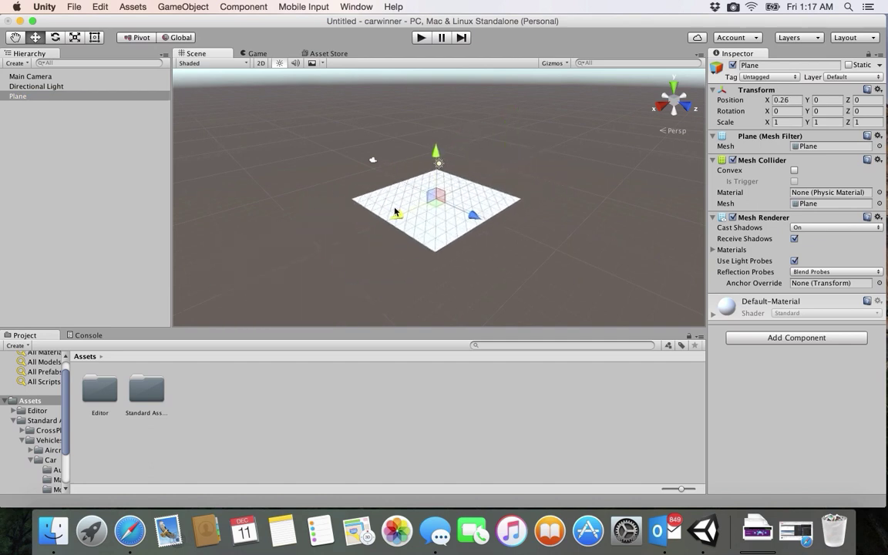
mouse_move(477, 219)
mouse_down()
mouse_move(426, 155)
mouse_move(424, 164)
mouse_up()
click(781, 100)
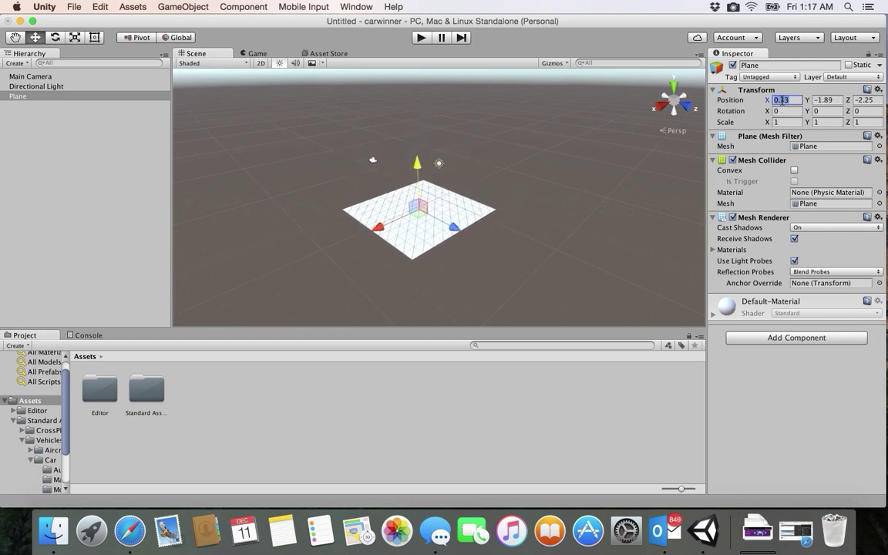
text(0)
key(Tab)
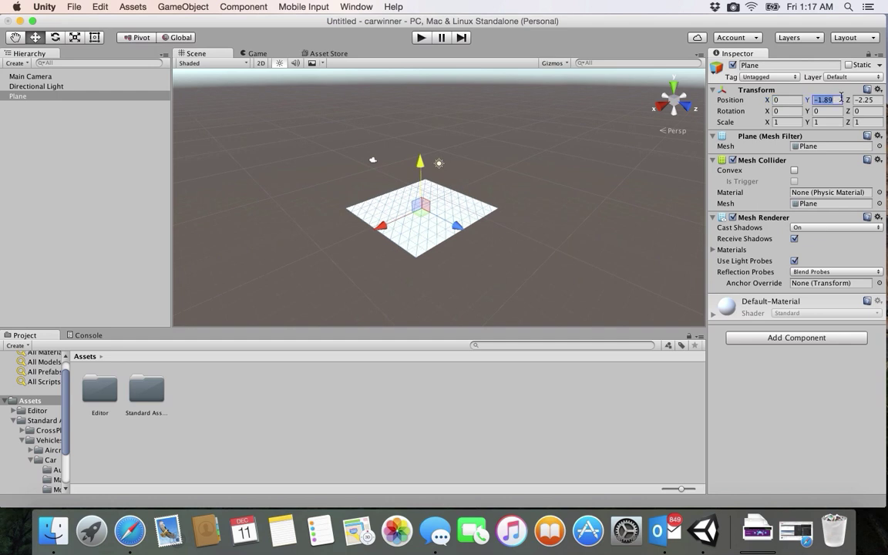
text(0)
key(Tab)
text(0)
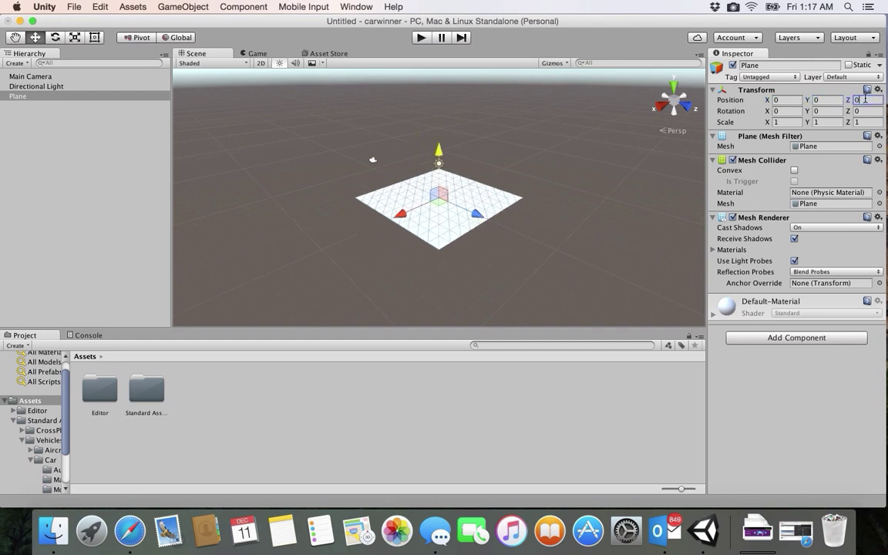
click(878, 91)
click(817, 101)
click(74, 38)
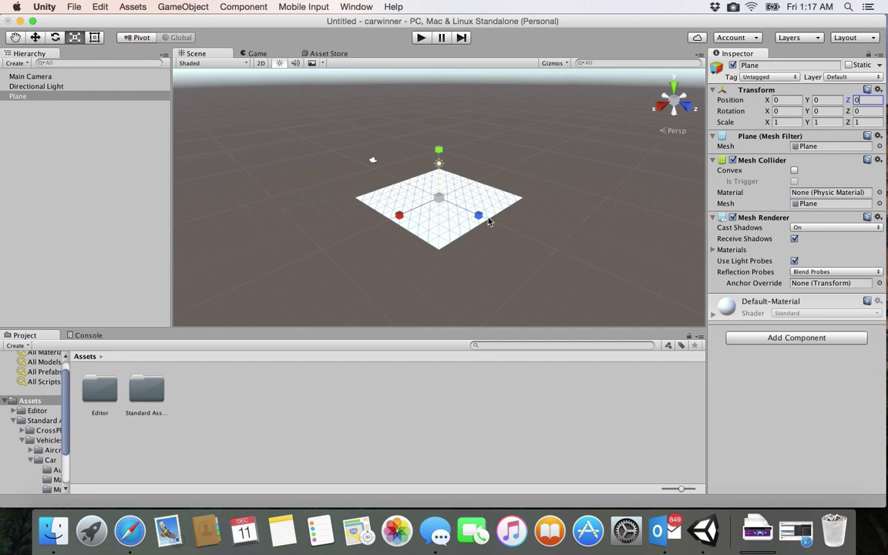
Step: Drag the plane's Z and X scale handles until it reads 2.02756 × 1 × 3.31018
drag(479, 215, 517, 230)
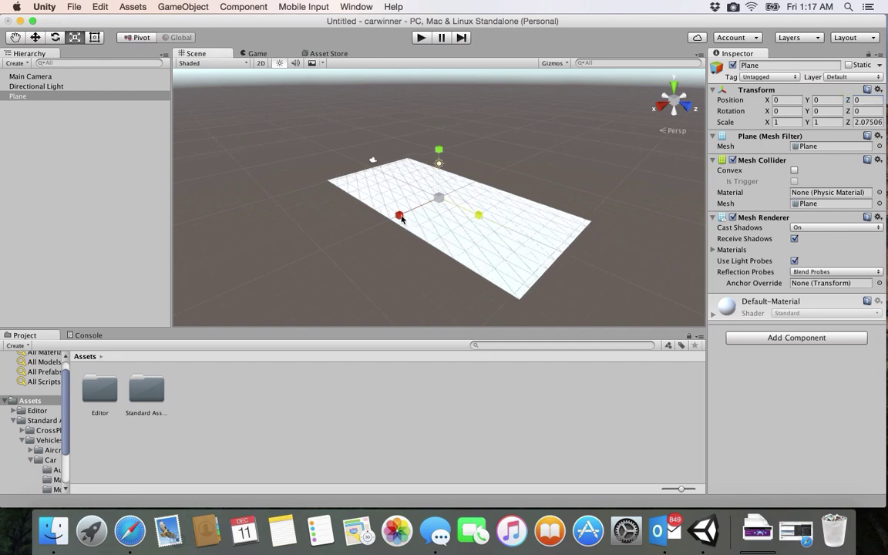
drag(399, 215, 351, 243)
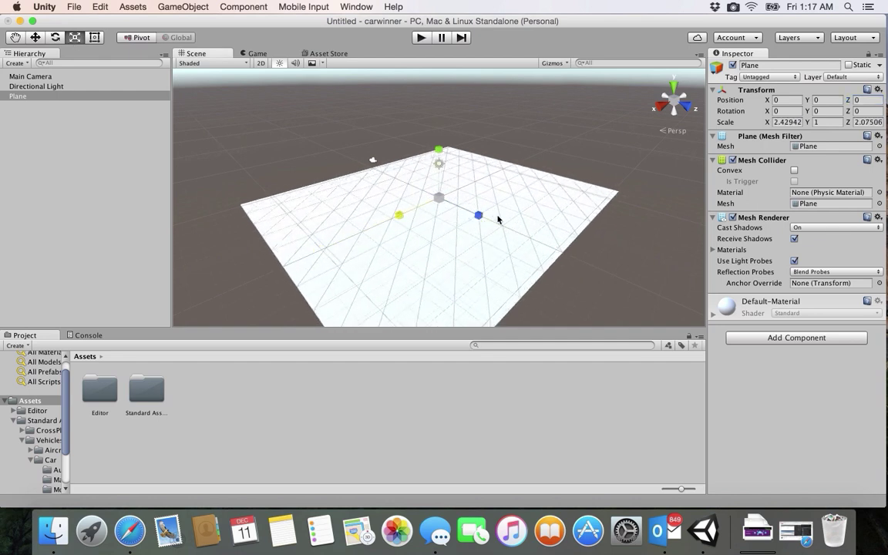
mouse_move(478, 215)
mouse_down()
mouse_move(460, 215)
mouse_move(480, 216)
mouse_up()
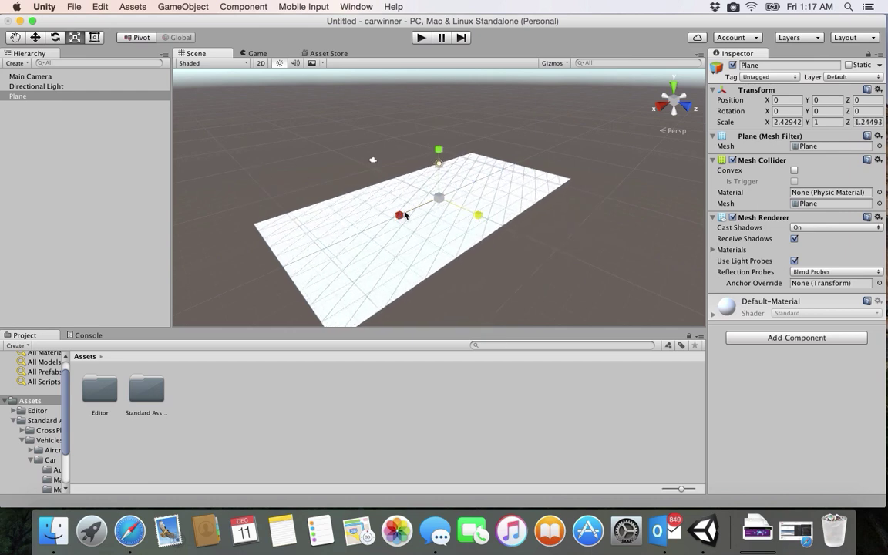
drag(475, 217, 537, 242)
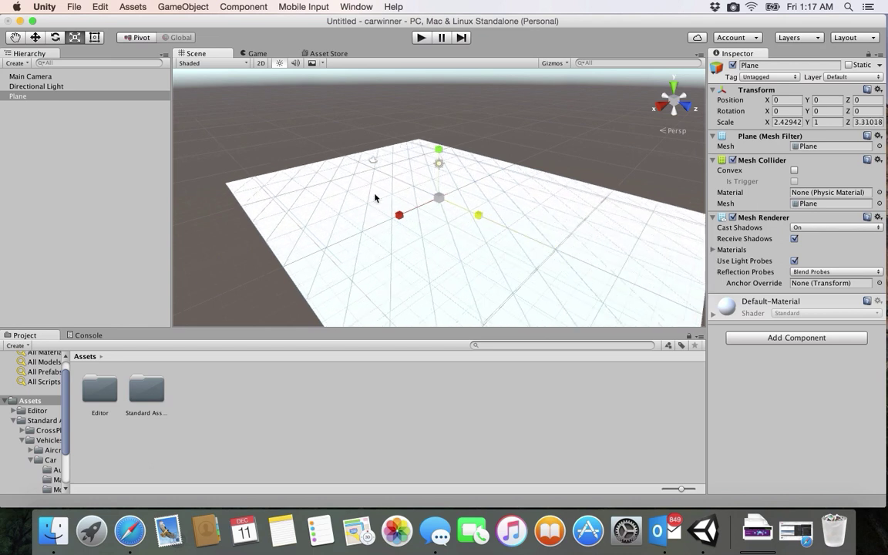
drag(406, 220, 404, 216)
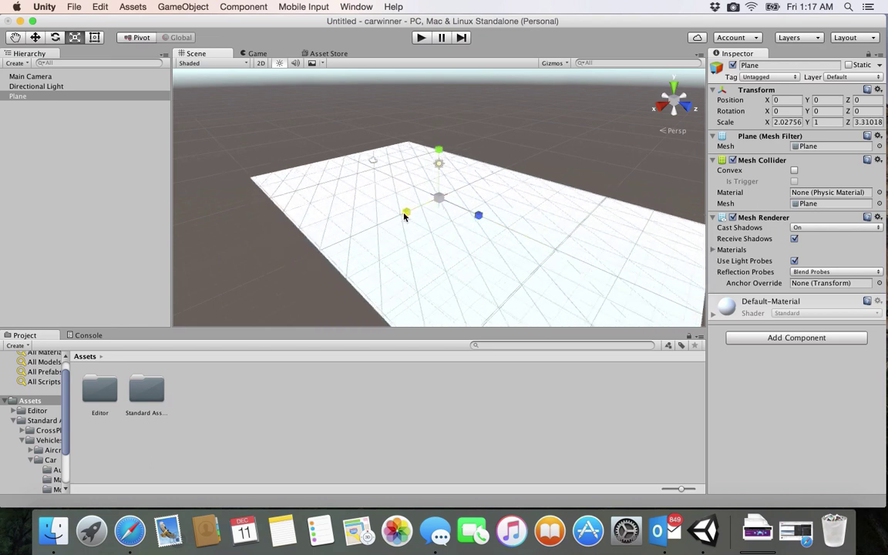
scroll(404, 217, down, 5)
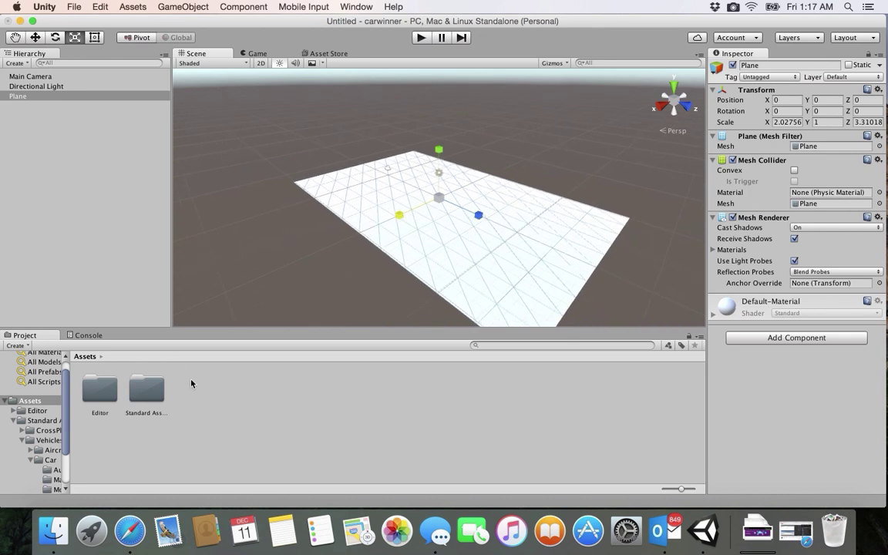
Step: Drag SkyCar from Standard Assets > Vehicles > Car > Models onto the plane
click(146, 389)
double_click(148, 389)
double_click(147, 389)
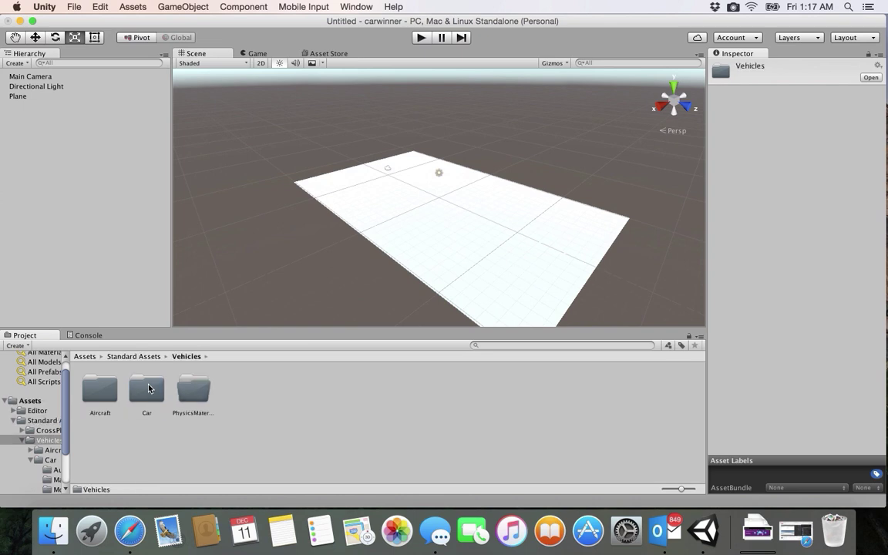
double_click(155, 389)
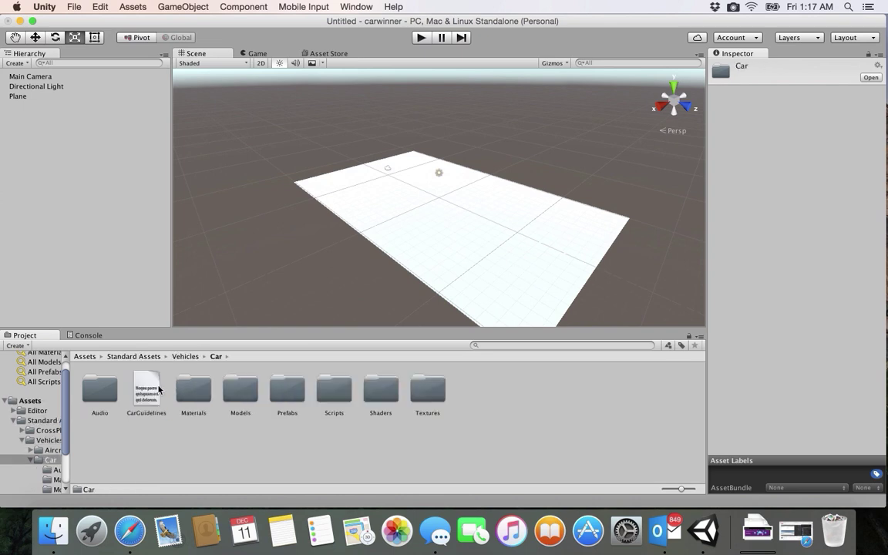
double_click(240, 390)
drag(90, 390, 389, 185)
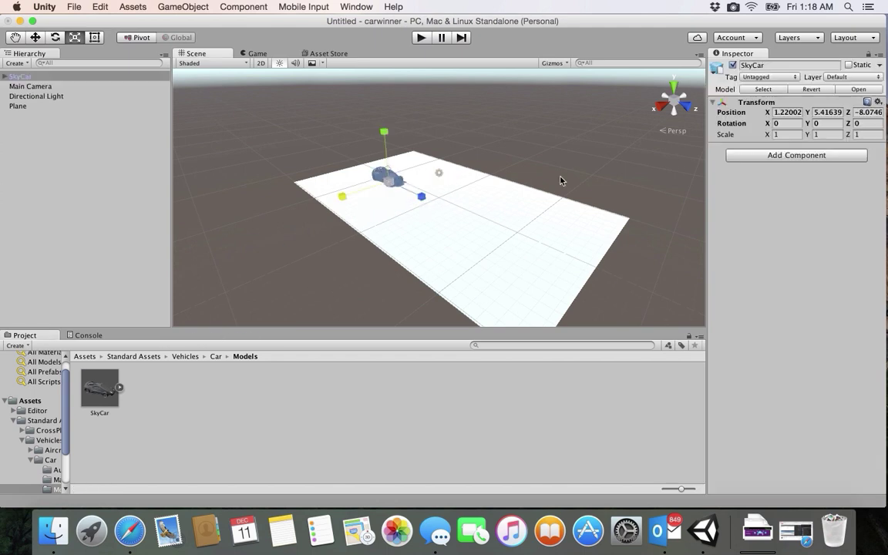
click(876, 102)
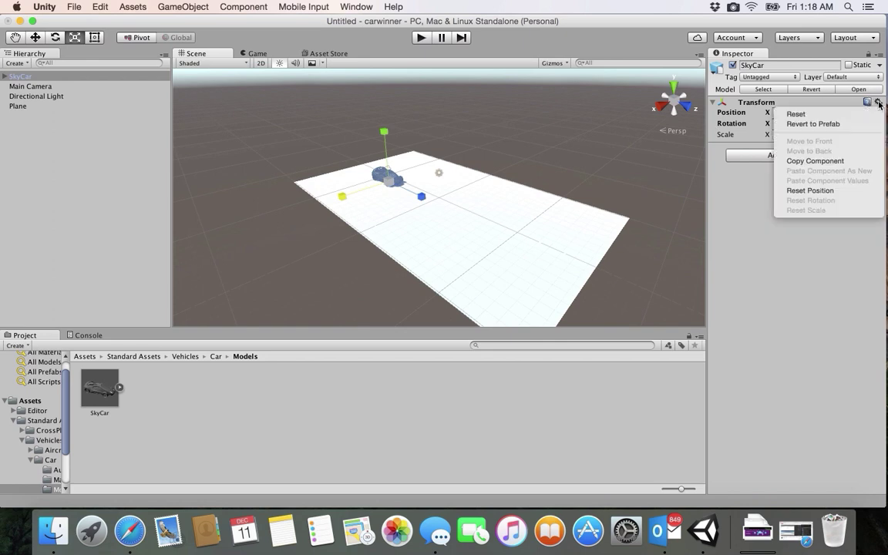
Step: Reset SkyCar's transform to 0, 0, 0, frame it, select the Scale tool, and show Assets
click(796, 114)
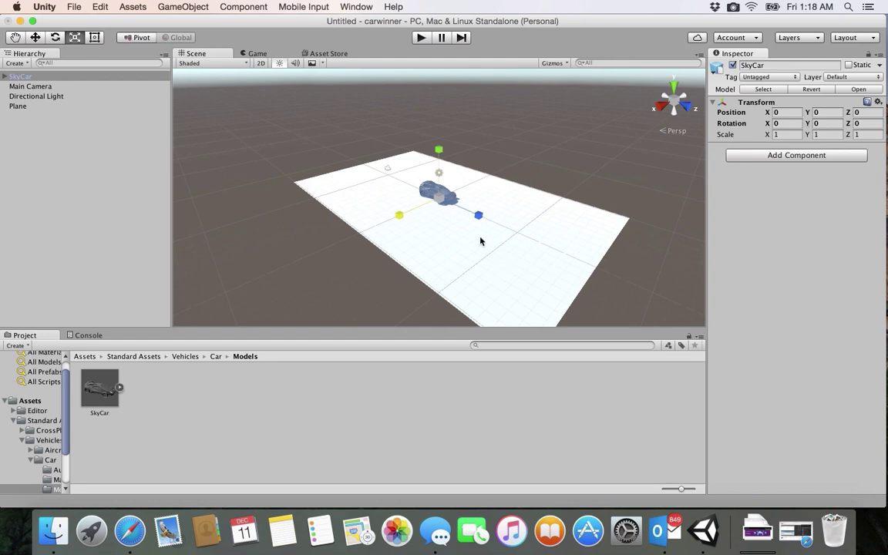
key(f)
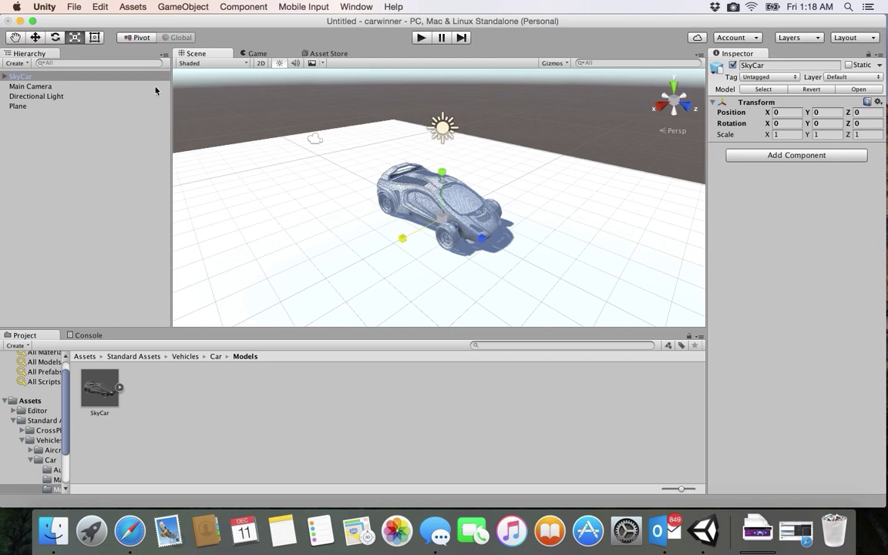
click(55, 37)
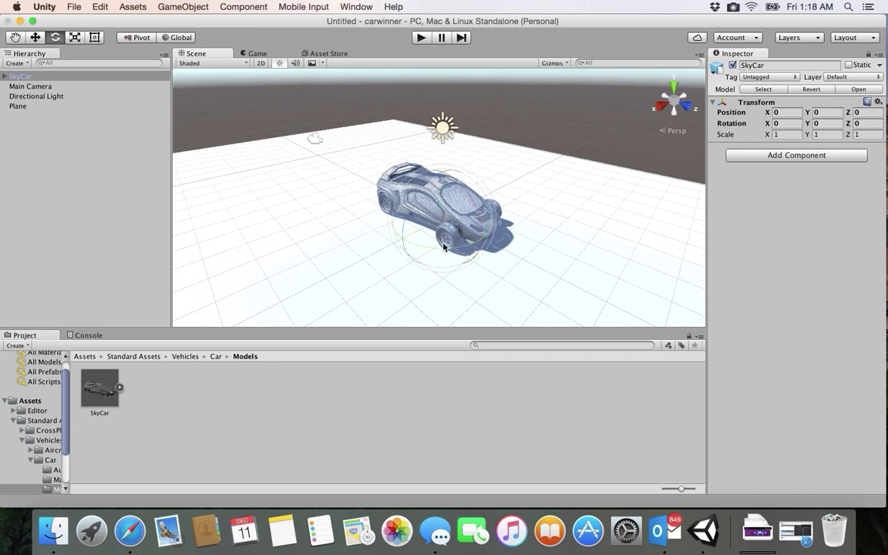
click(94, 38)
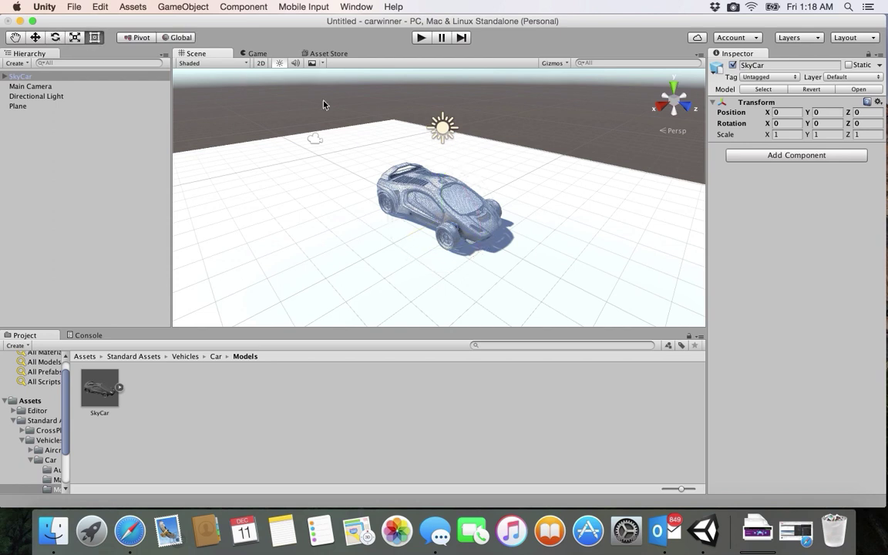
click(74, 38)
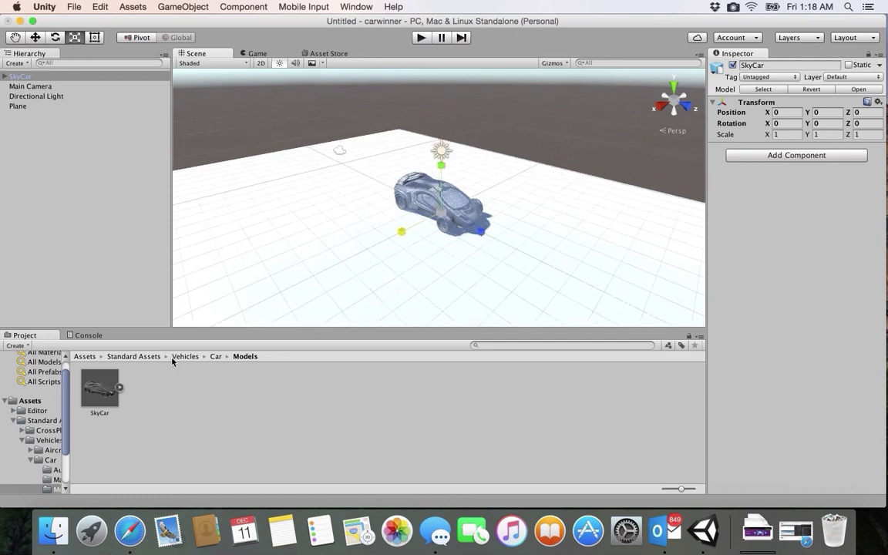
click(86, 357)
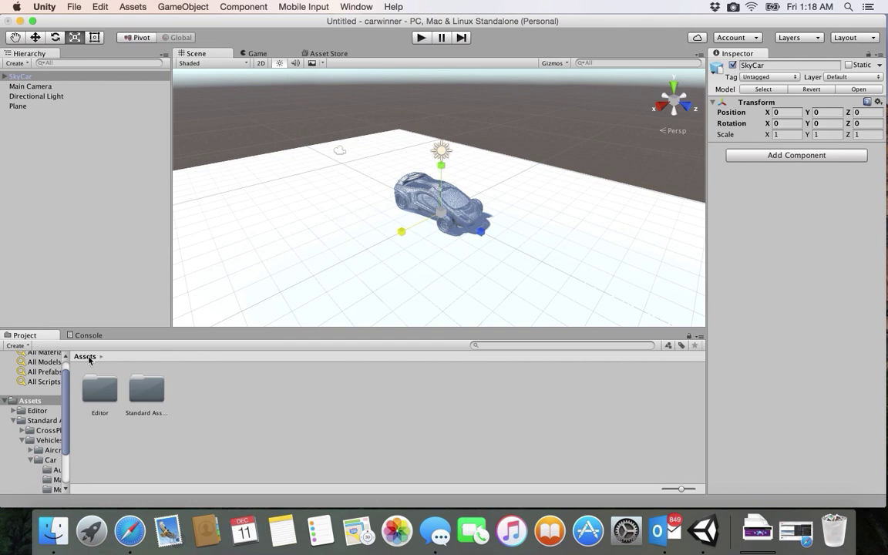
Step: Create a folder named 'materials' in the top-level Assets folder
right_click(204, 397)
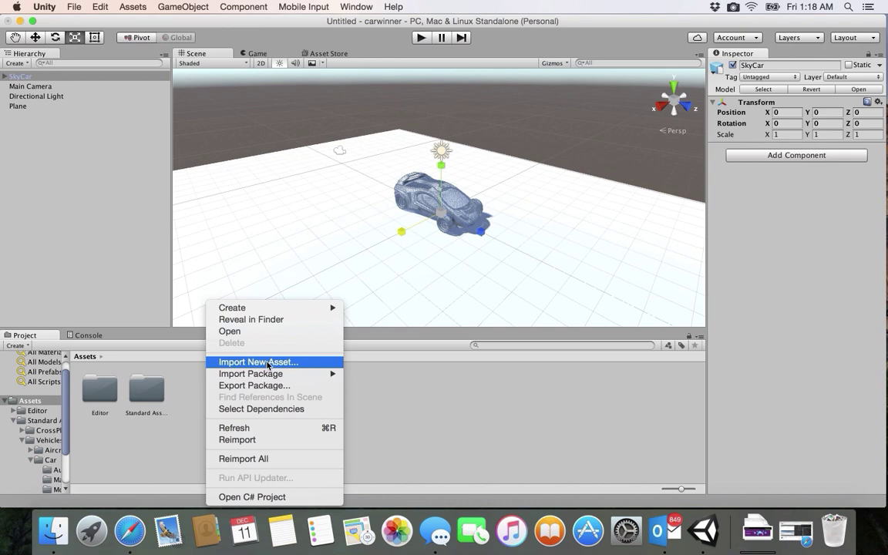
mouse_move(254, 308)
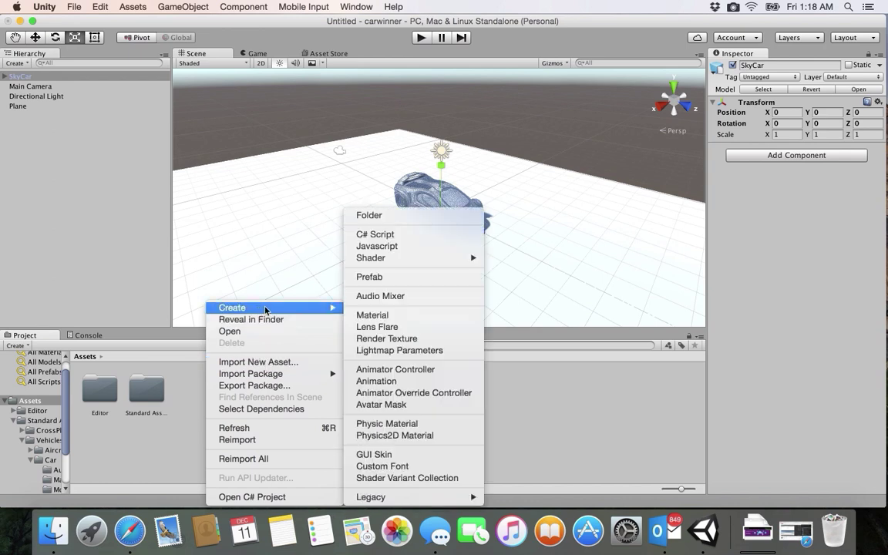
click(381, 218)
text(mat)
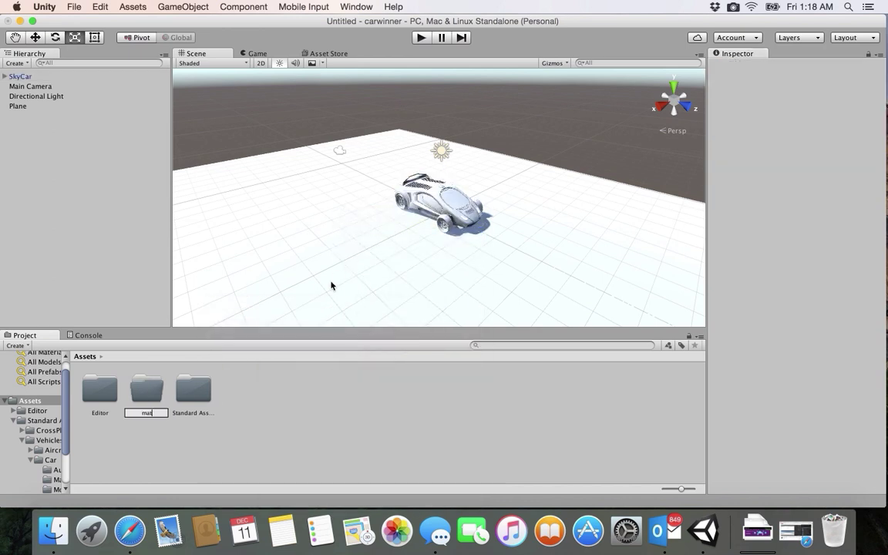
text(erials)
key(Return)
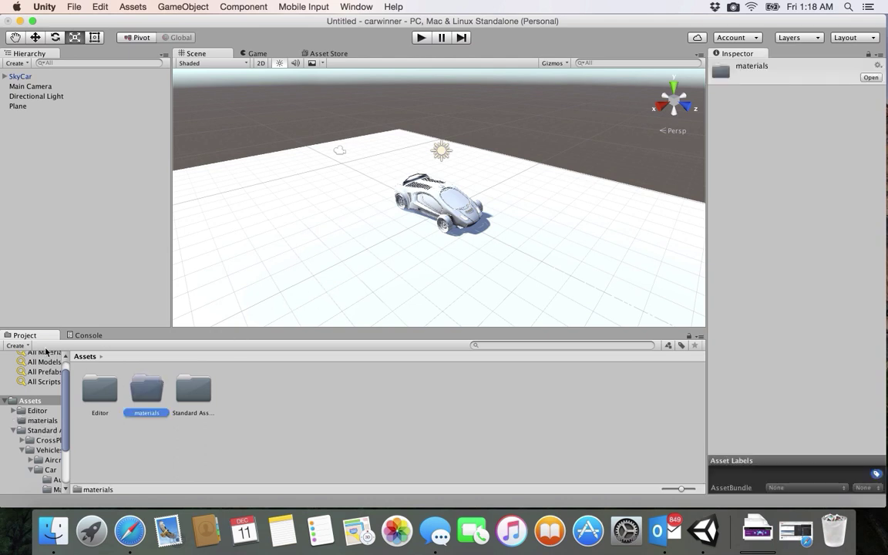
click(16, 345)
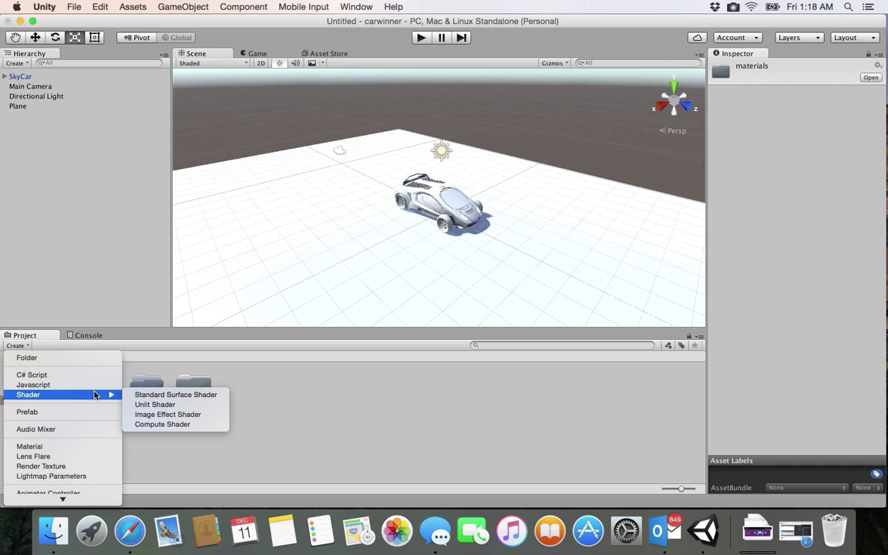
Step: Create a Standard-shader material named 'background' (background.mat) in the materials folder
click(34, 447)
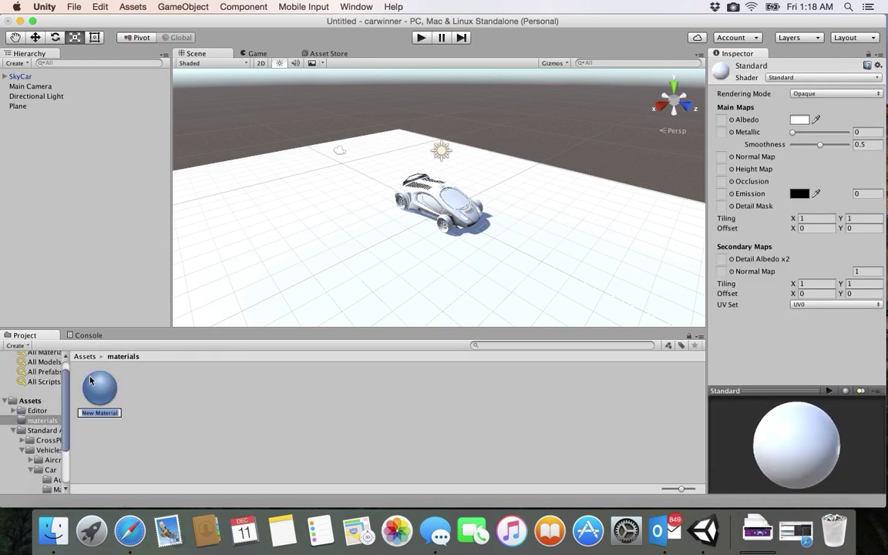
text(background)
key(Return)
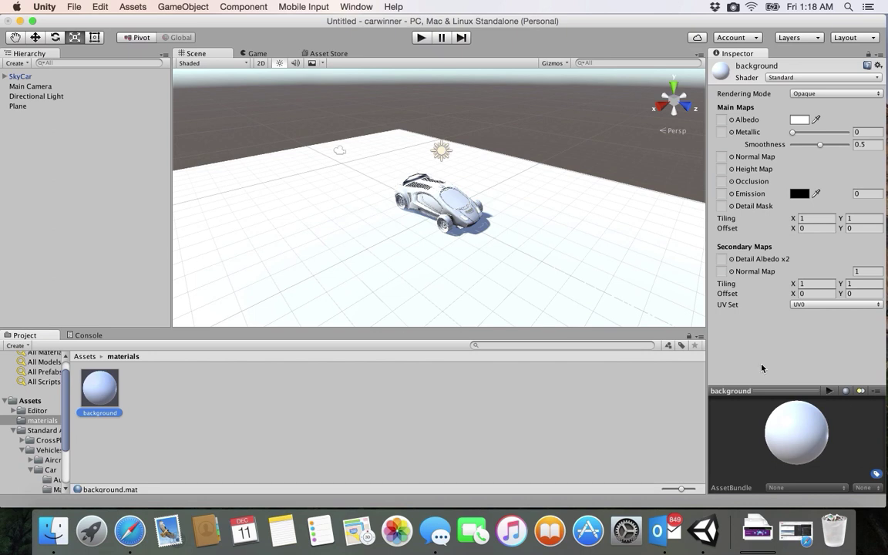
Step: Set the background material's albedo colour to blue (5384F7)
click(798, 120)
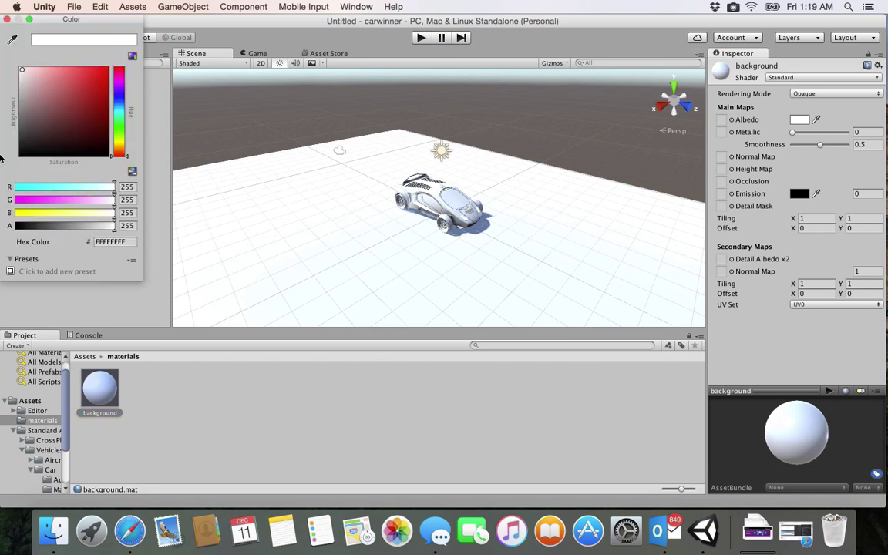
click(113, 99)
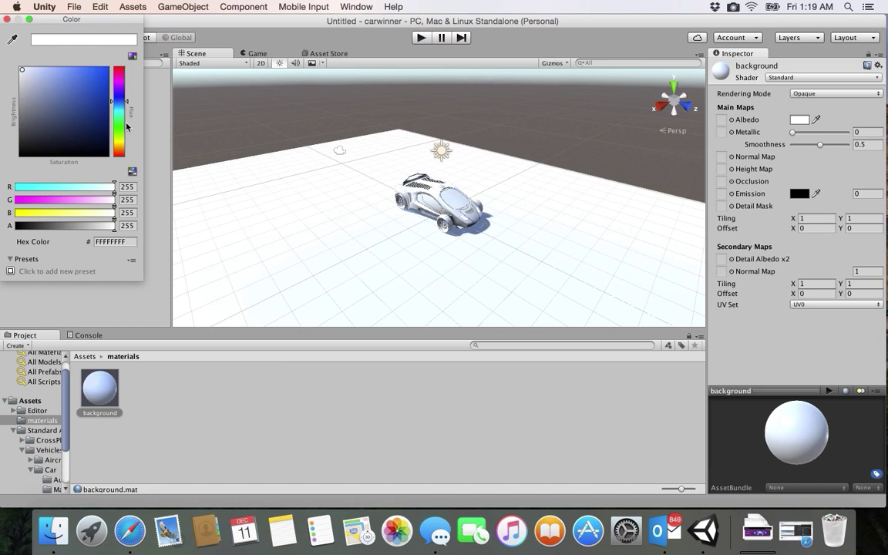
drag(77, 73, 87, 79)
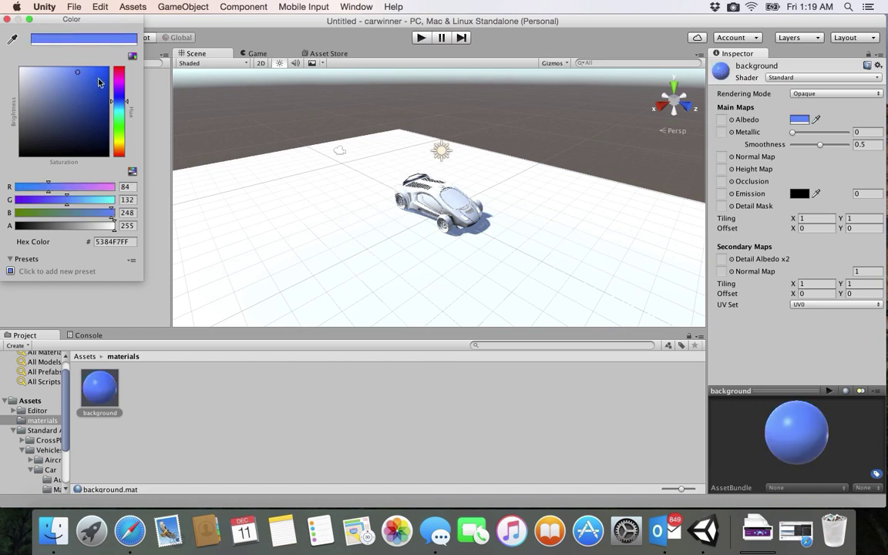
click(8, 19)
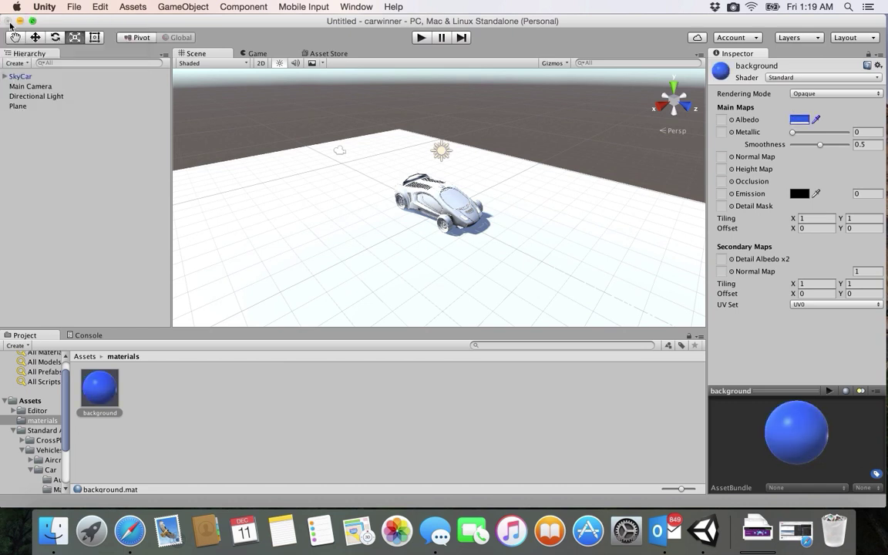
Step: Apply the blue background material to the ground plane in the Scene view
scroll(333, 241, down, 5)
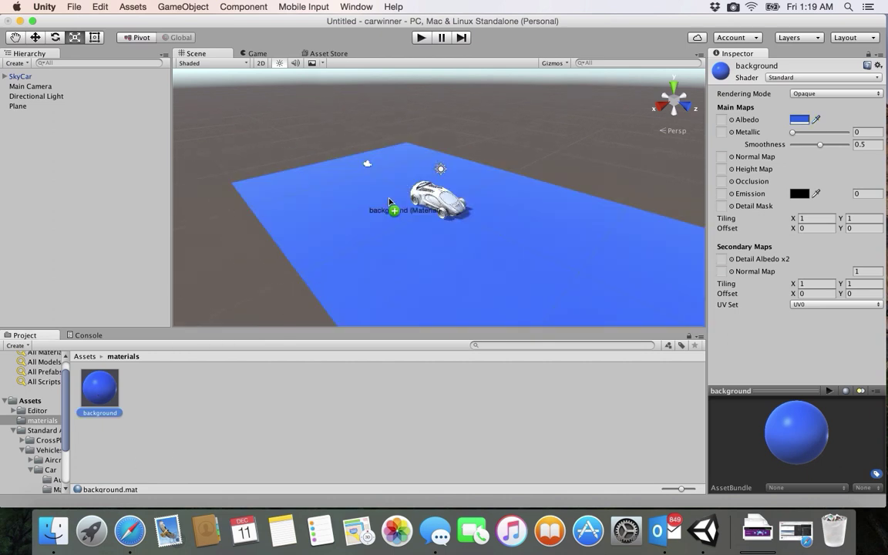
drag(100, 389, 367, 222)
scroll(368, 222, down, 1)
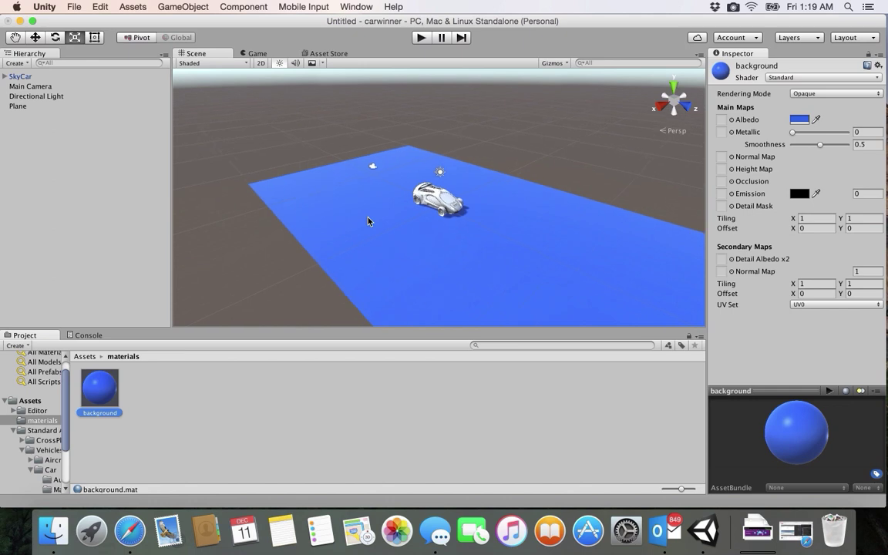
scroll(367, 222, down, 3)
click(82, 356)
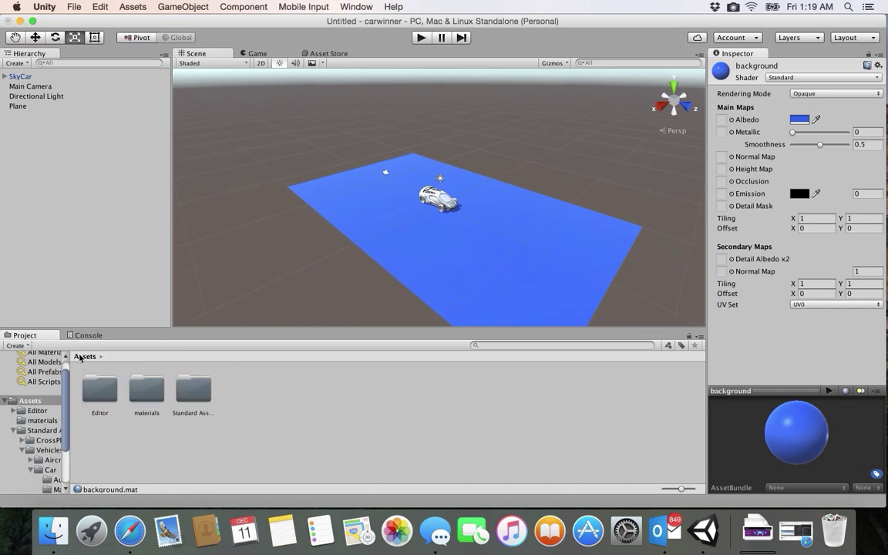
Step: Navigate to Standard Assets > Vehicles > Car > Materials in the Project panel
double_click(192, 389)
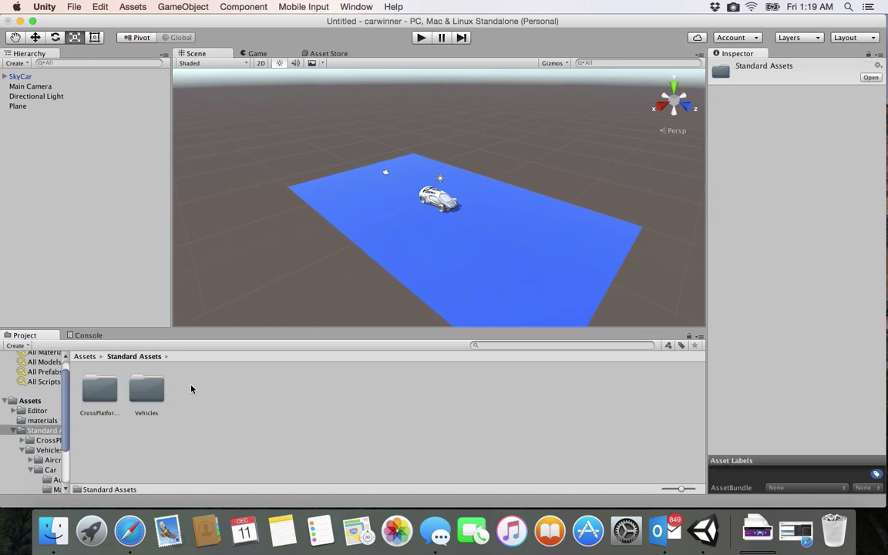
double_click(147, 389)
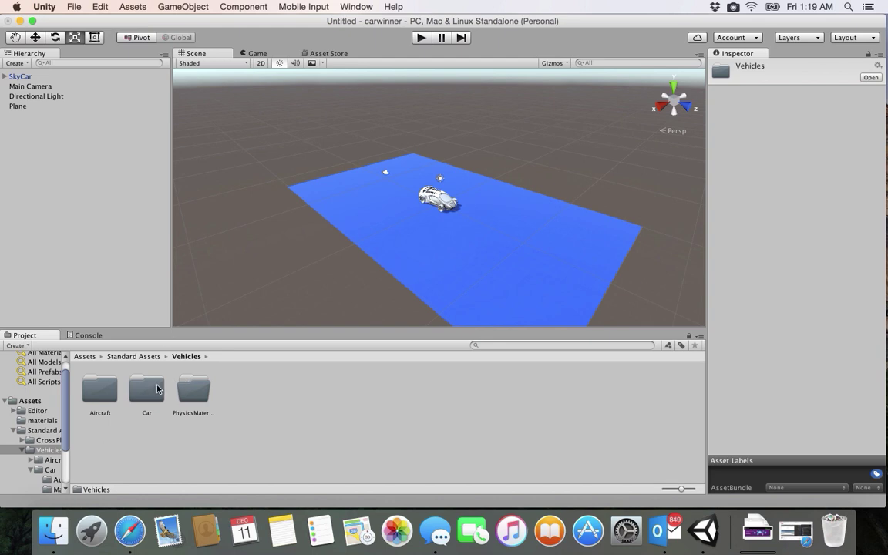
double_click(146, 389)
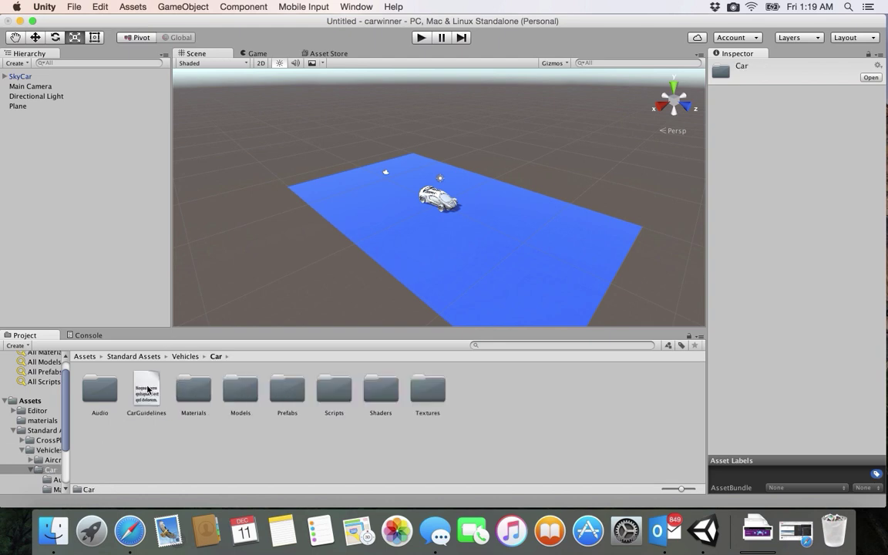
click(198, 393)
double_click(198, 393)
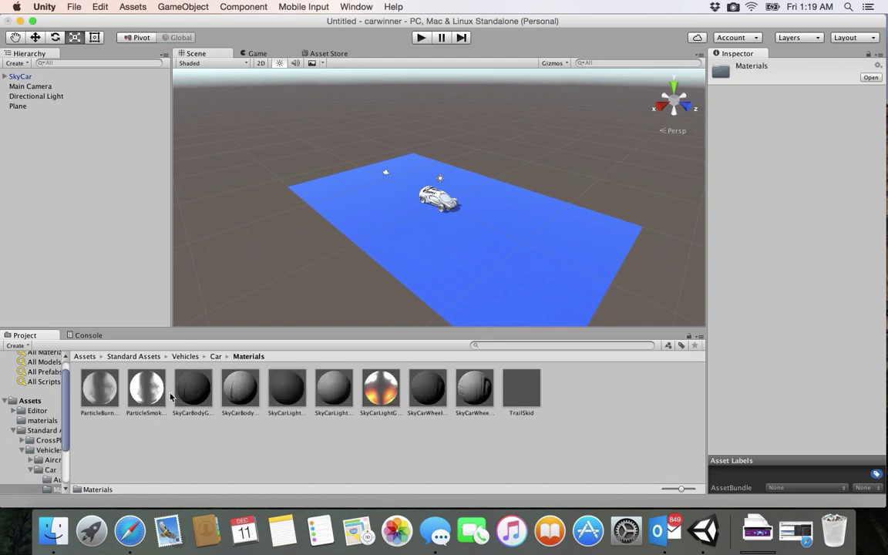
Step: Try the ParticleSmokeWhite, SkyCarLightGlow and SkyCarWheelWhite materials on the ground plane
drag(146, 388, 460, 247)
drag(380, 387, 495, 242)
drag(466, 382, 515, 254)
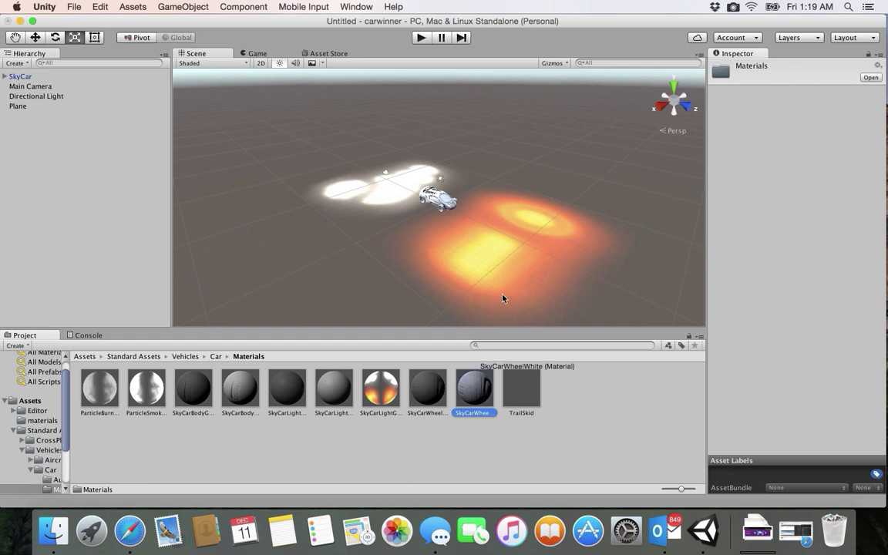